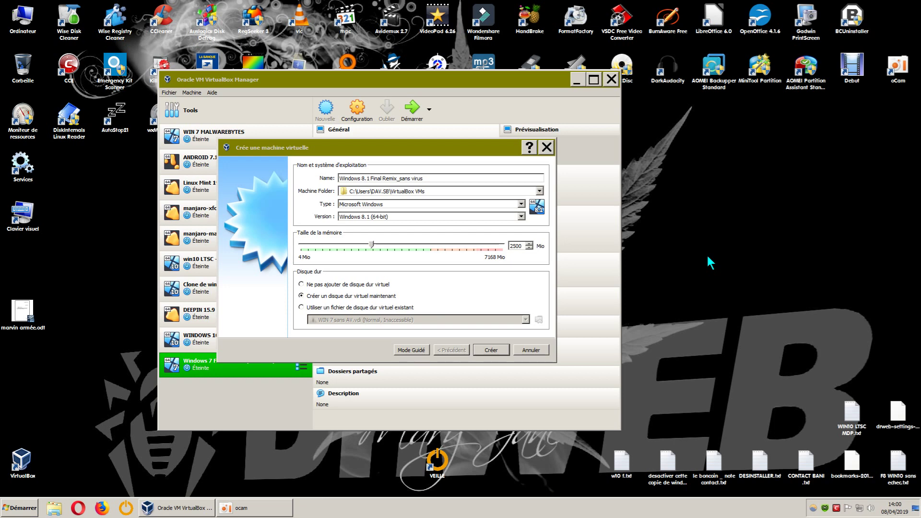
- Discard the open new virtual machine form and select the WIN 7 MALWAREBYTES machine
left_click_drag(488, 144, 727, 154)
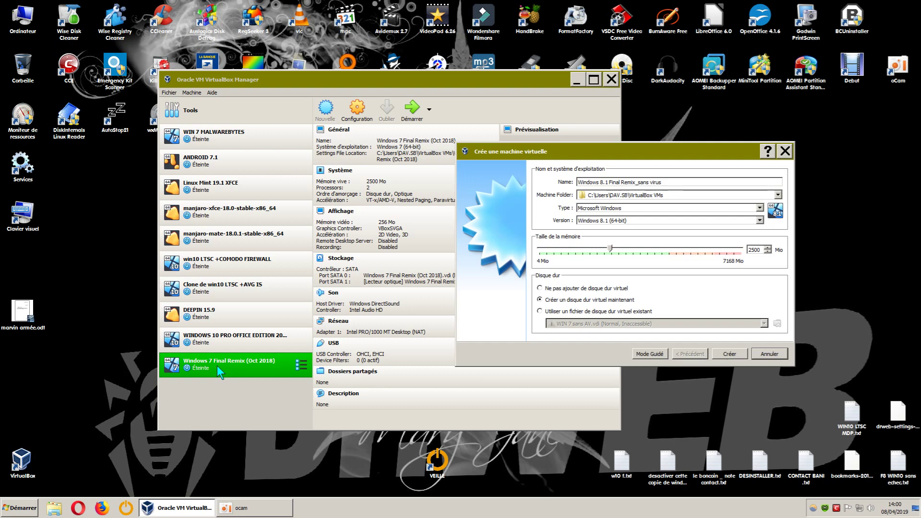
left_click(785, 151)
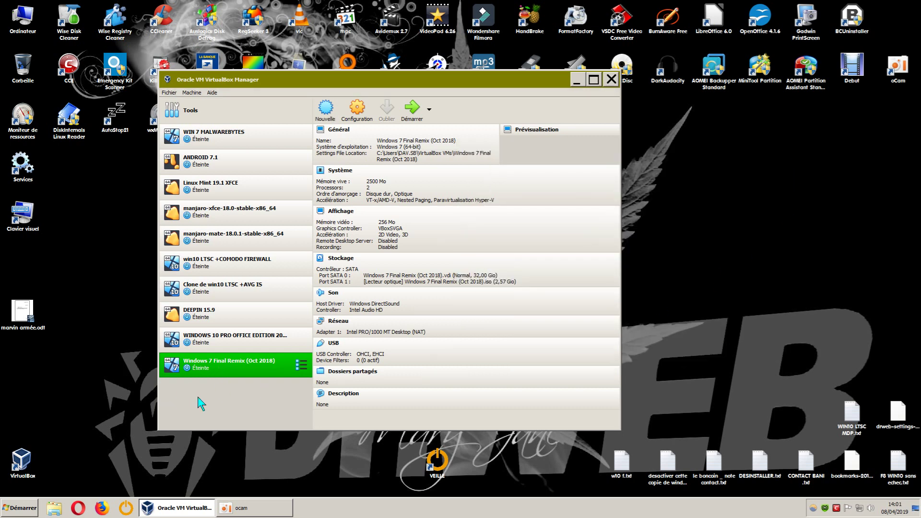
left_click(214, 139)
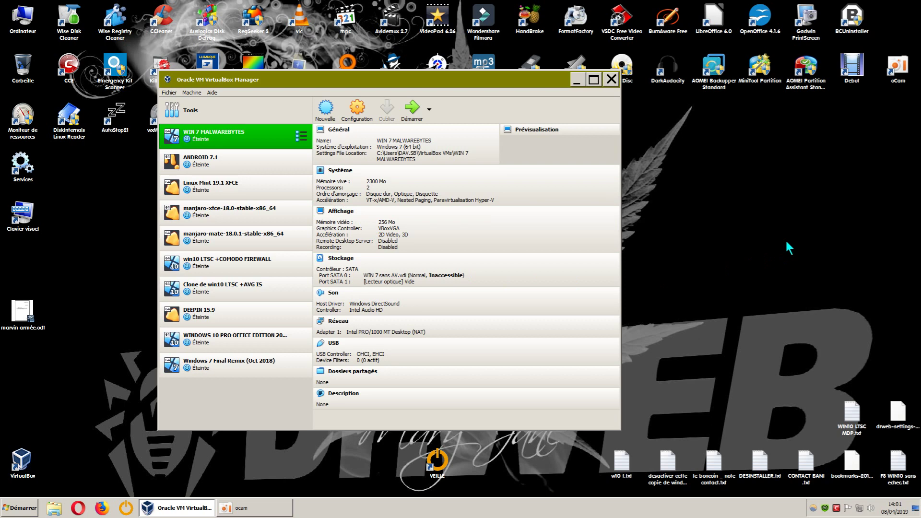
- Examine the disk image files in the VIRTUALBOX VDI folder on the STOCKAGE (Z:) drive
double_click(27, 24)
double_click(452, 152)
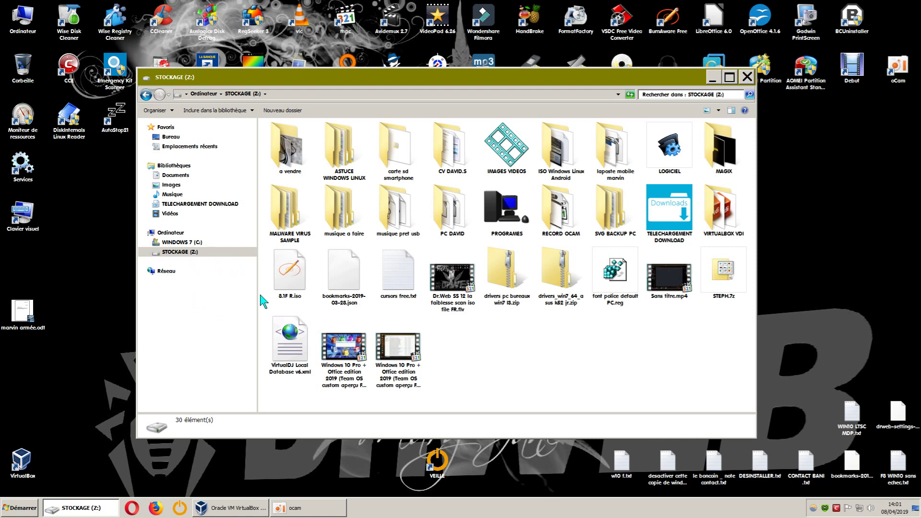
double_click(727, 230)
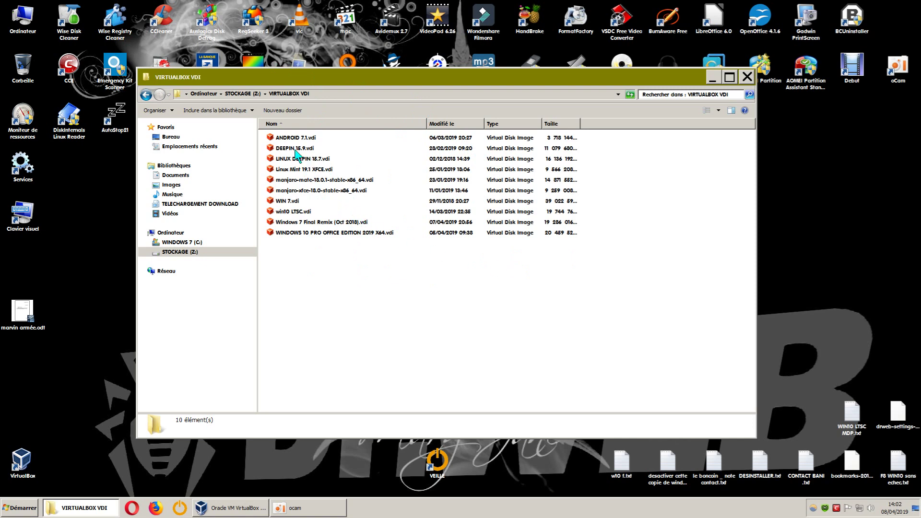
left_click(148, 95)
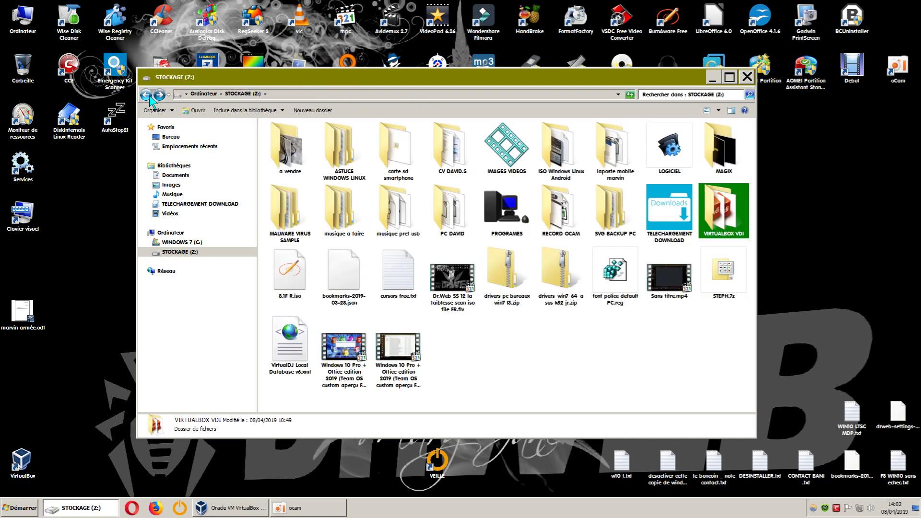
- Compare the folders in VirtualBox VMs, under the user's profile on WINDOWS 7 (C:), with the machine list, and close the folder window
left_click(197, 244)
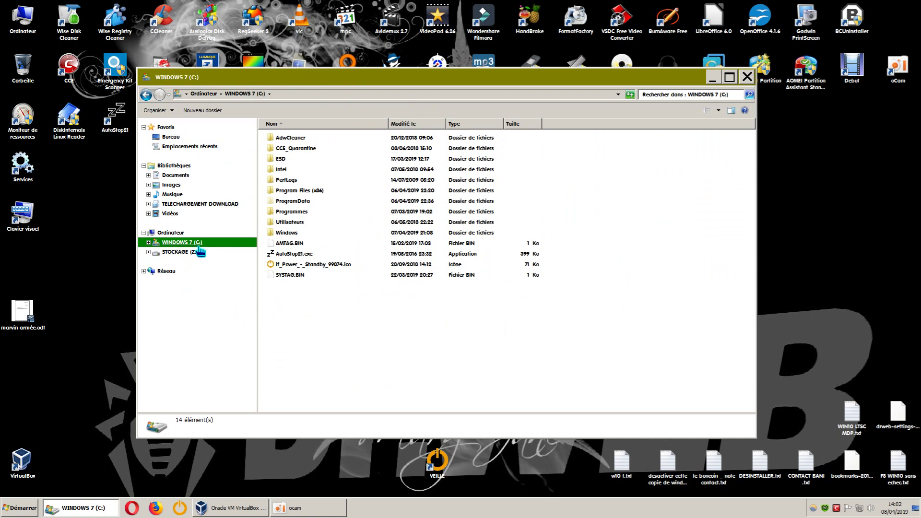
double_click(293, 222)
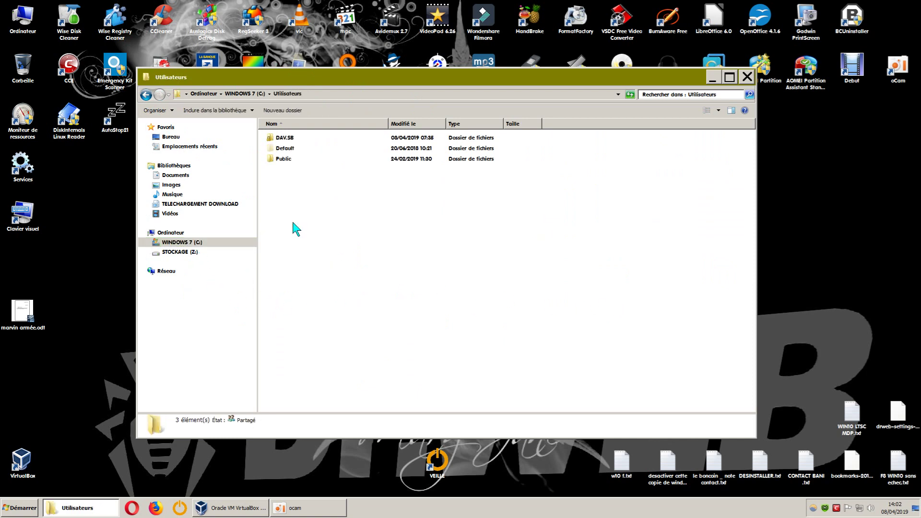
double_click(286, 139)
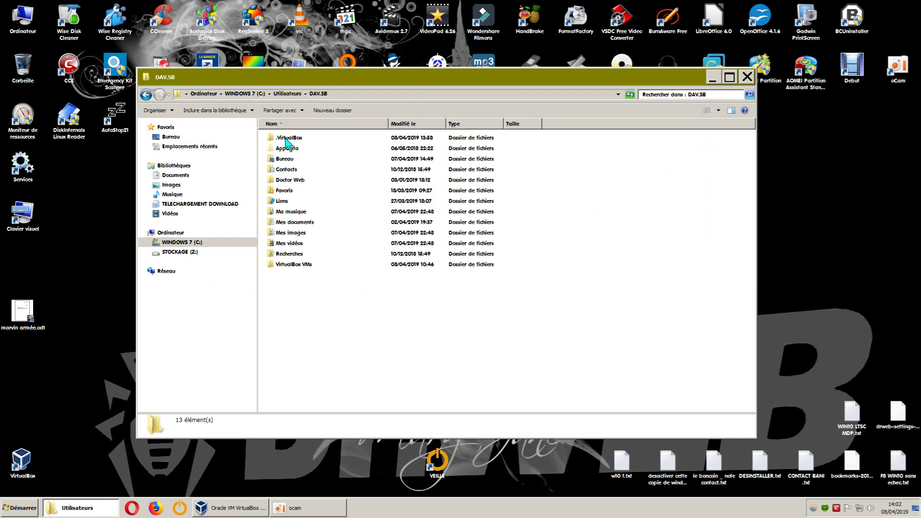
double_click(308, 266)
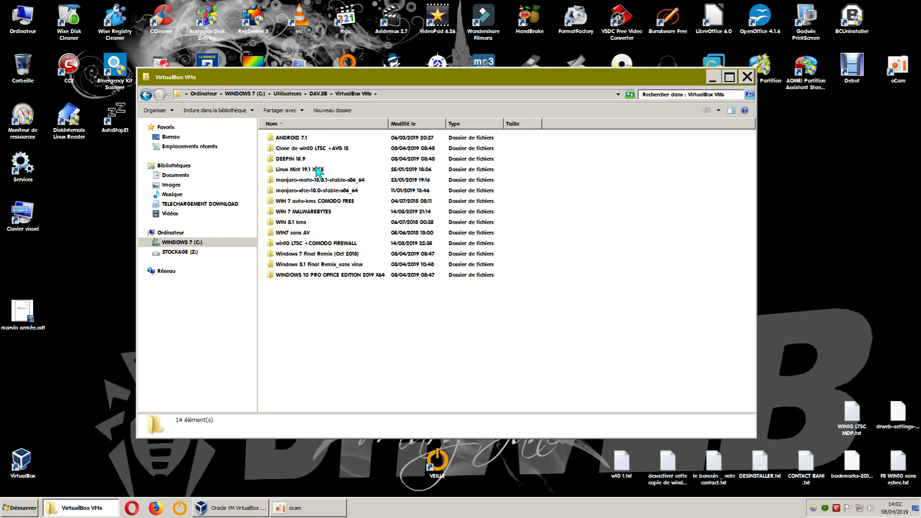
left_click_drag(383, 77, 680, 66)
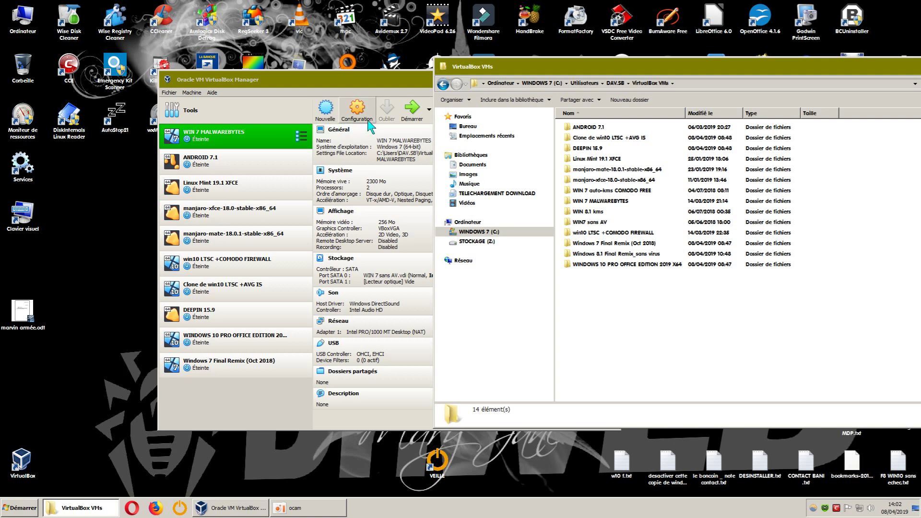
left_click_drag(816, 79, 571, 85)
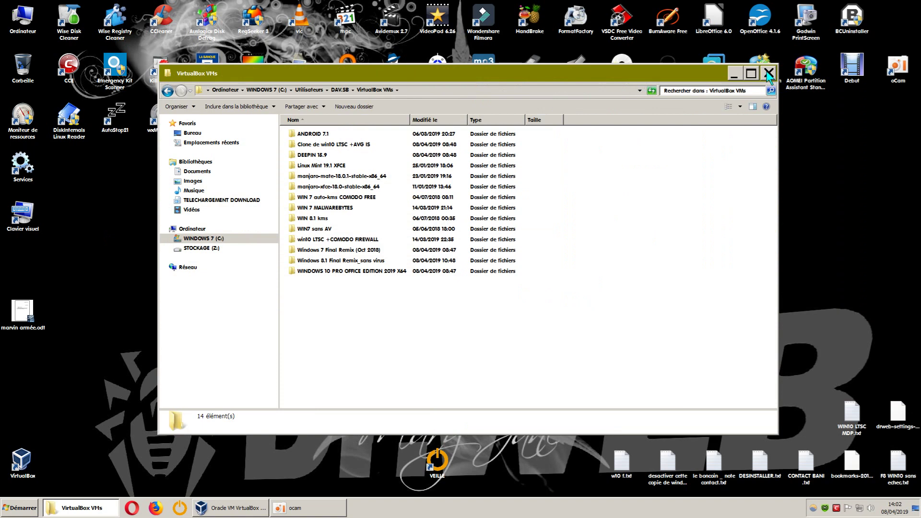
left_click(769, 73)
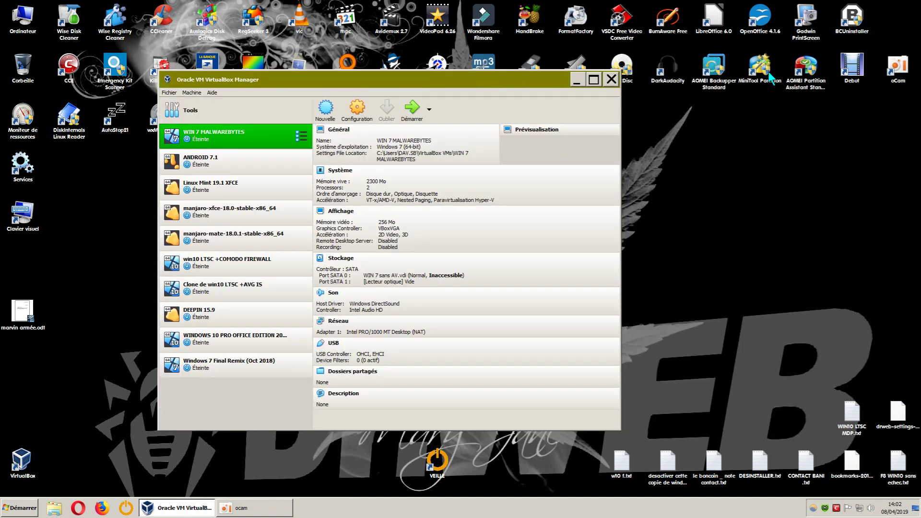
- Review the removal options for the WIN 7 MALWAREBYTES machine and cancel without deleting anything
right_click(216, 136)
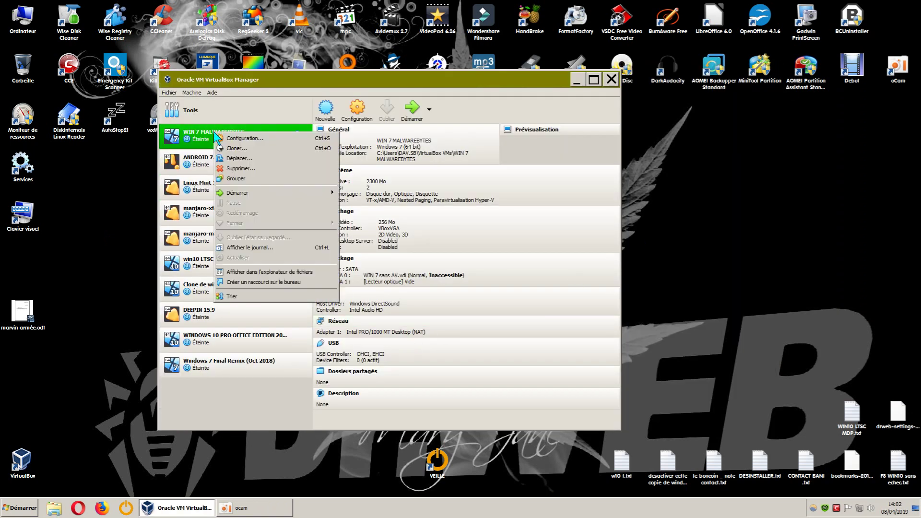
left_click(242, 169)
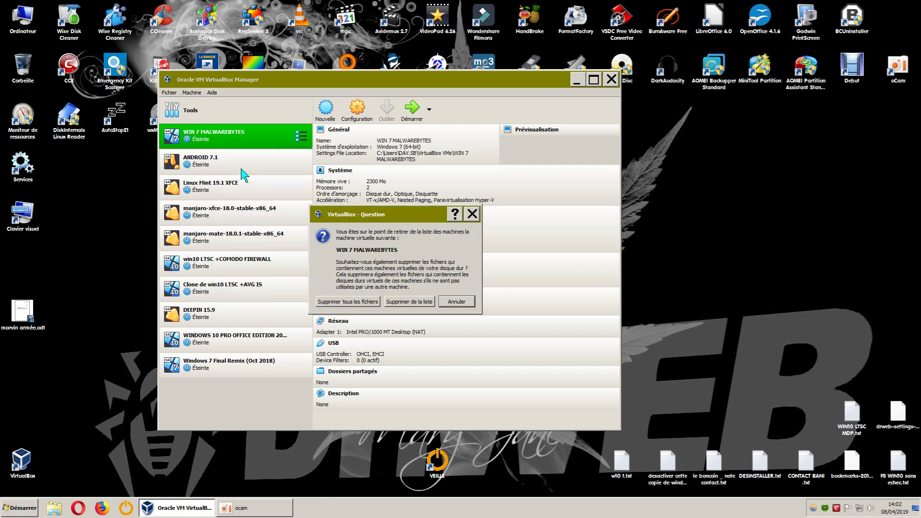
left_click_drag(399, 217, 718, 177)
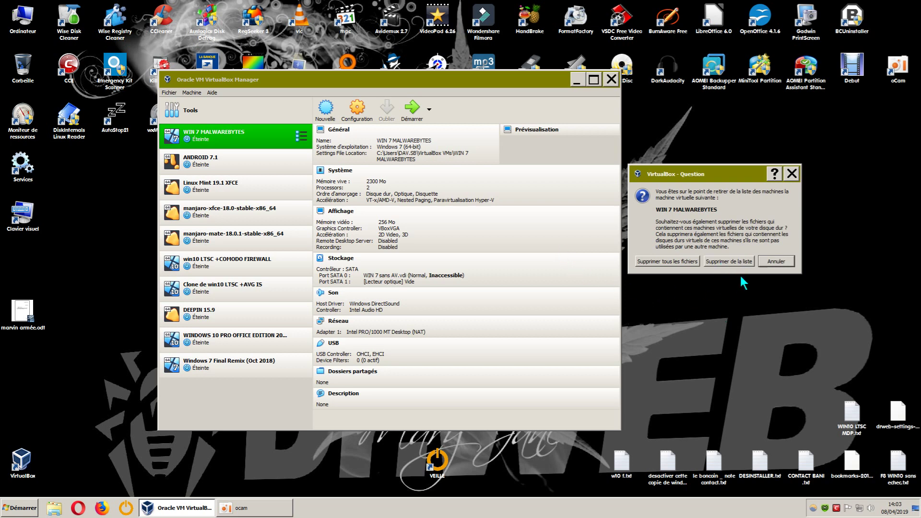
left_click(791, 174)
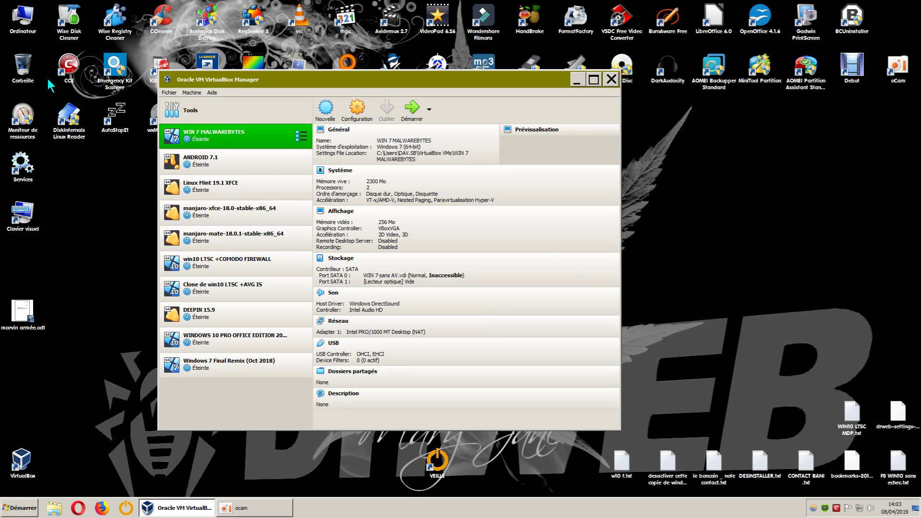
- Open the VirtualBox VMs folder in the user's profile on the WINDOWS 7 (C:) drive
double_click(28, 20)
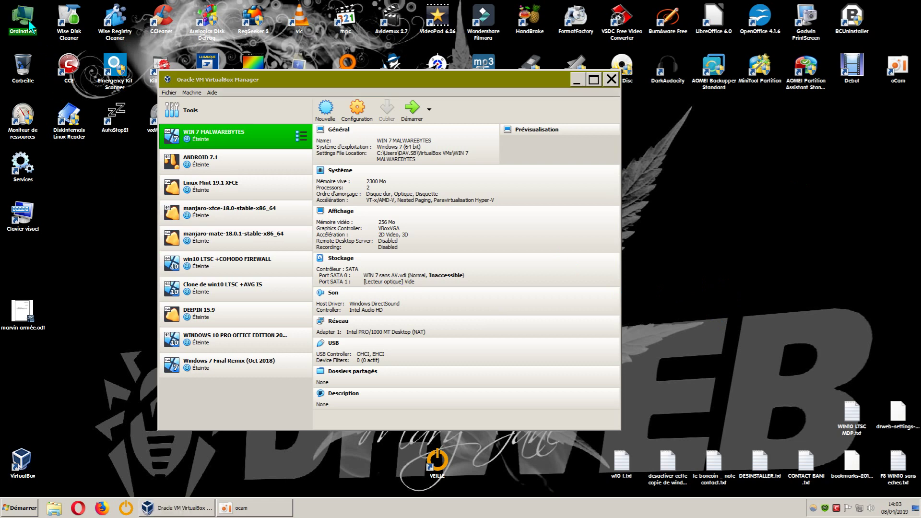
double_click(331, 147)
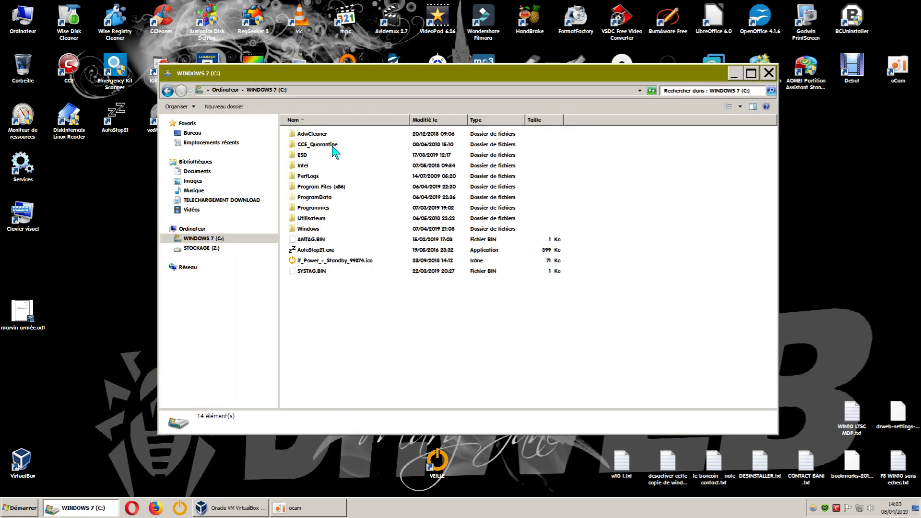
double_click(313, 220)
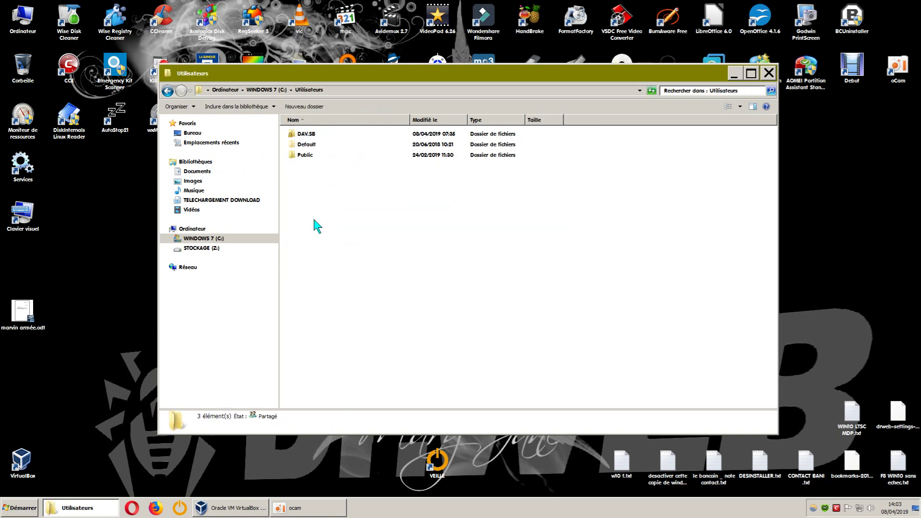
double_click(310, 138)
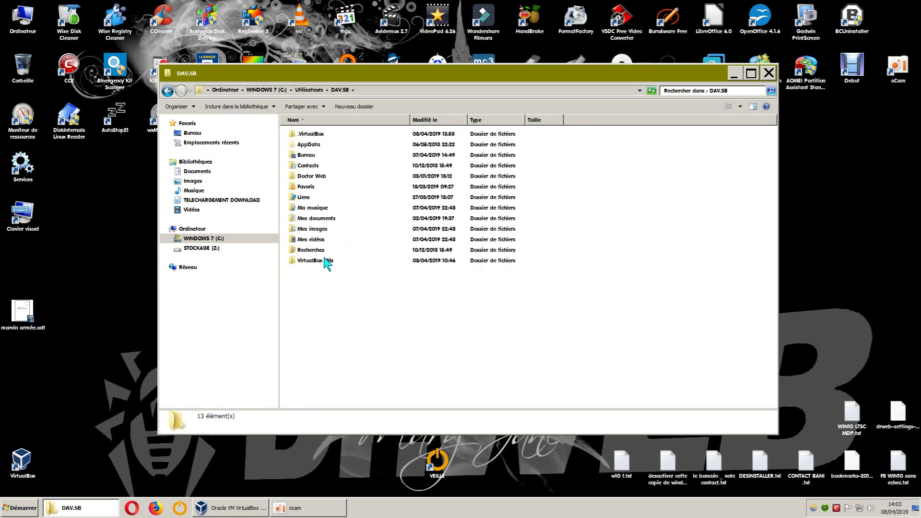
double_click(329, 261)
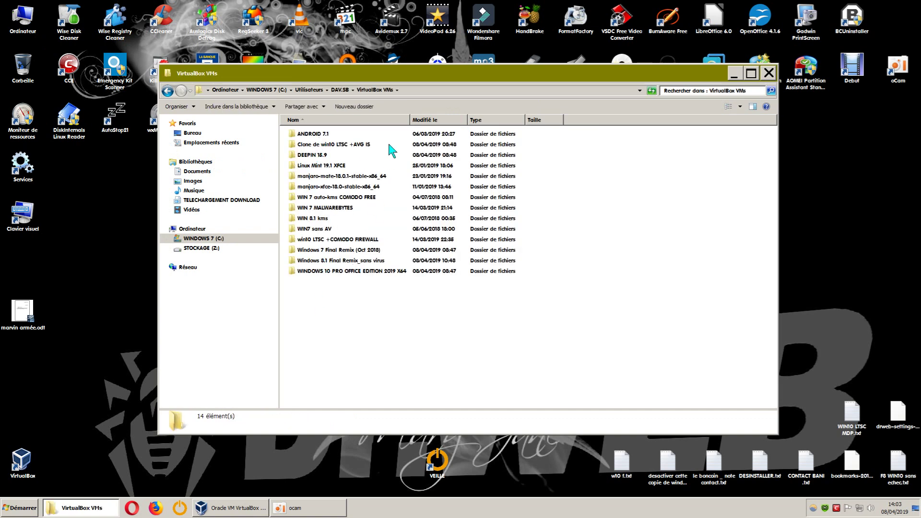
- Arrange the windows so that the VirtualBox Manager sits above the VirtualBox VMs folder window on the desktop
left_click_drag(422, 80, 579, 73)
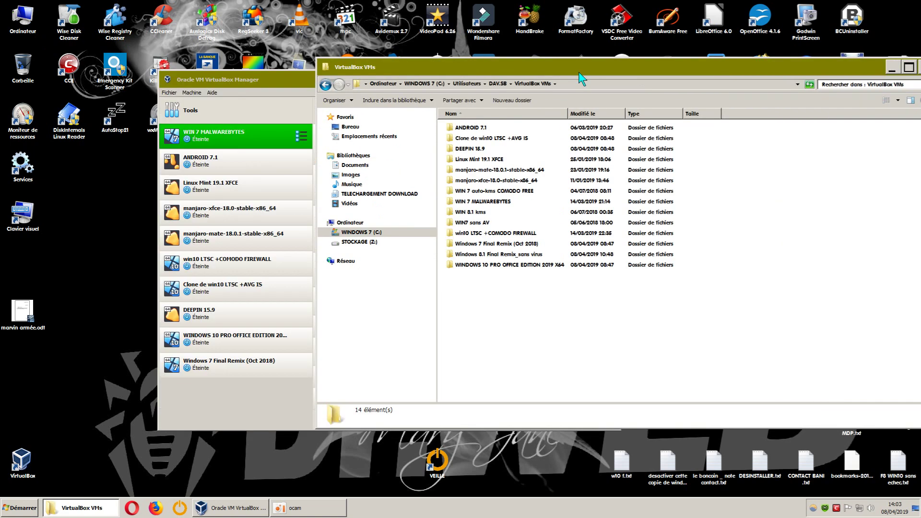
left_click_drag(476, 65, 519, 55)
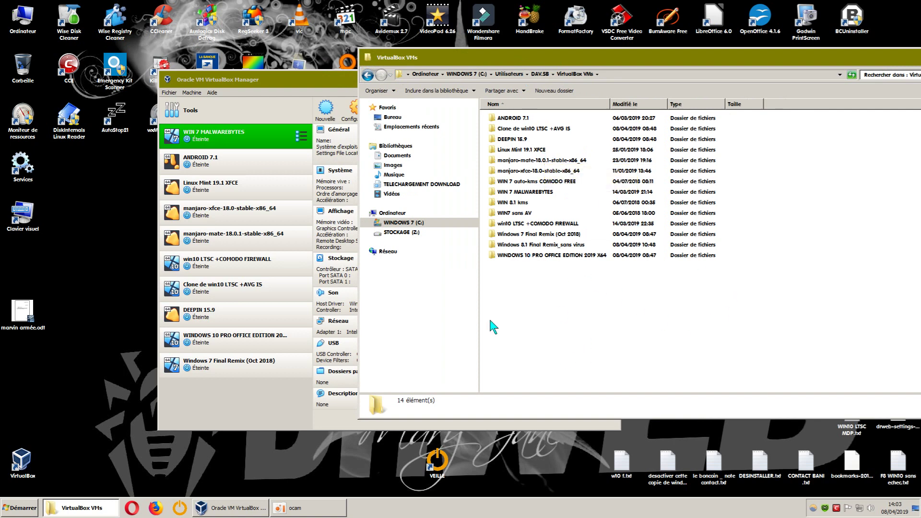
left_click_drag(574, 54, 574, 54)
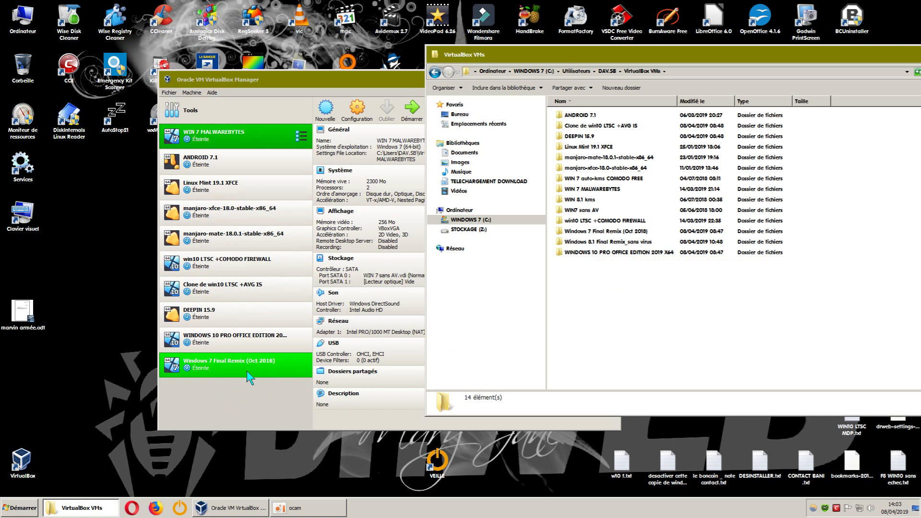
left_click_drag(600, 55, 534, 24)
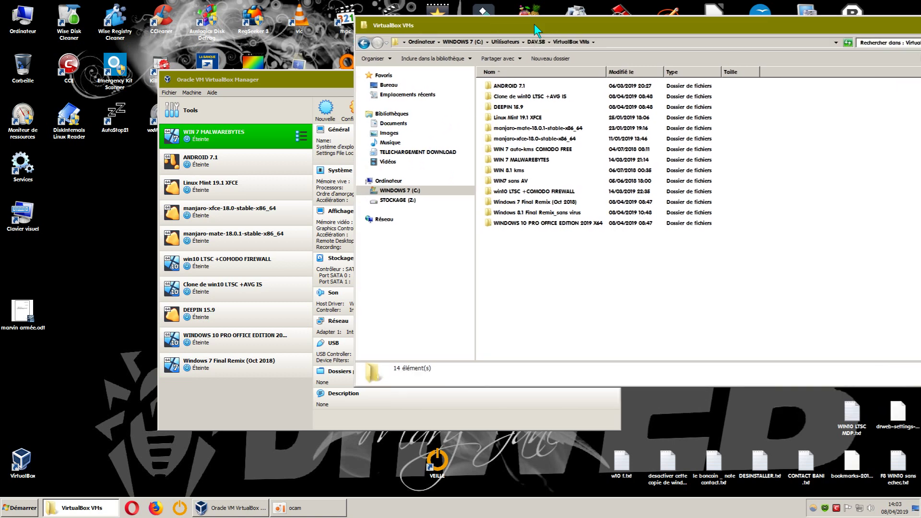
left_click_drag(747, 32, 494, 442)
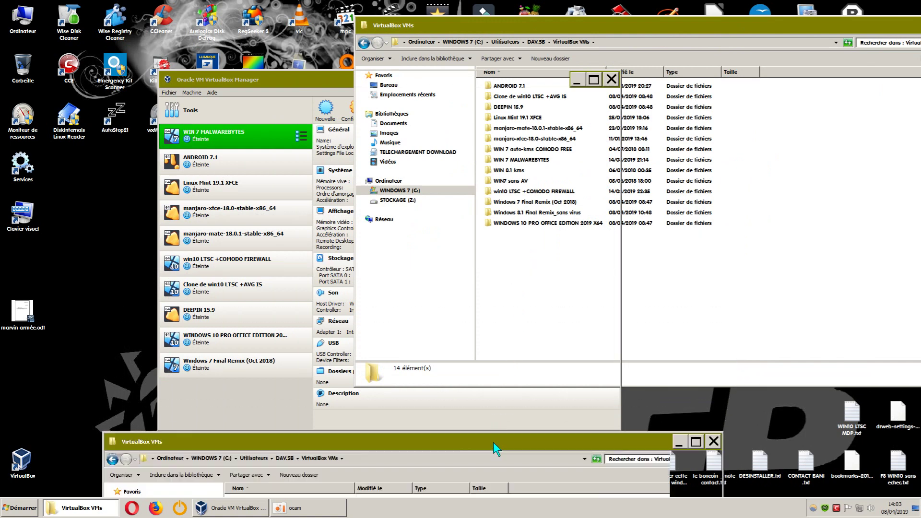
left_click_drag(479, 85, 523, 28)
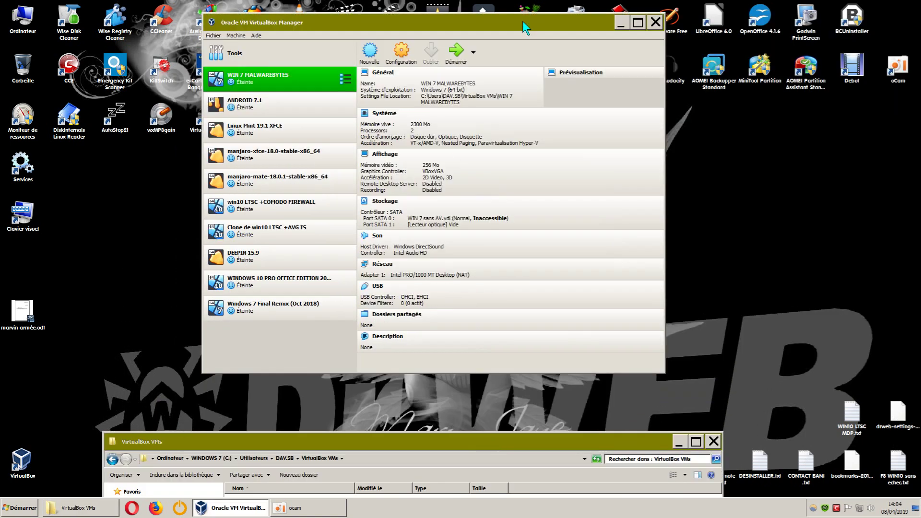
left_click(292, 175)
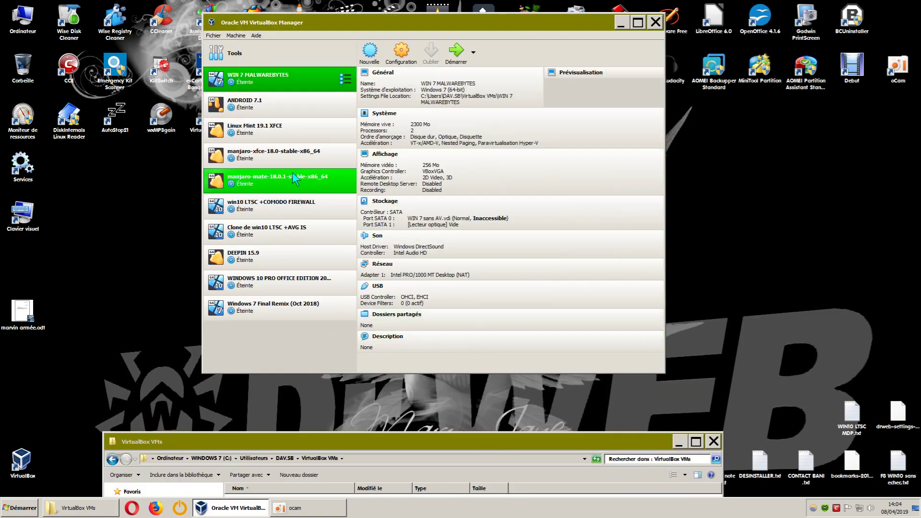
- Start a new virtual machine and paste the copied name "Windows 8.1 Final Remix_sans virus"
left_click(369, 50)
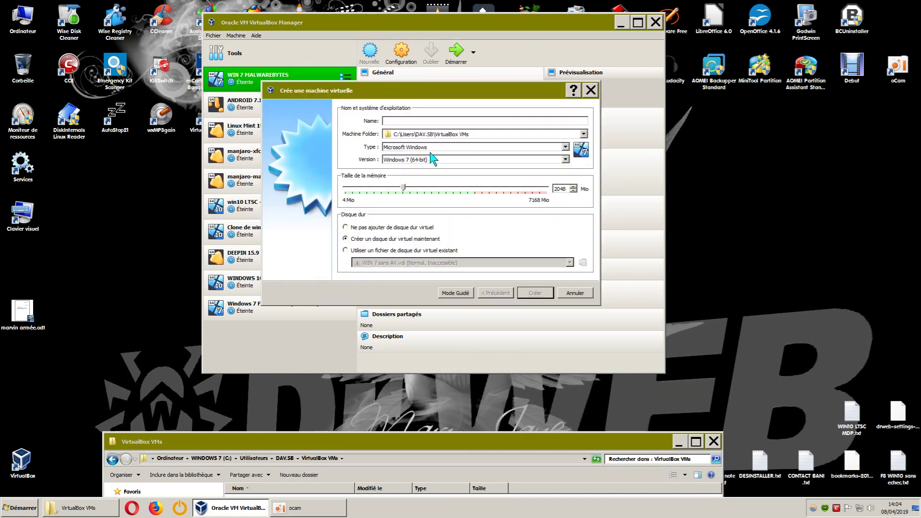
right_click(393, 123)
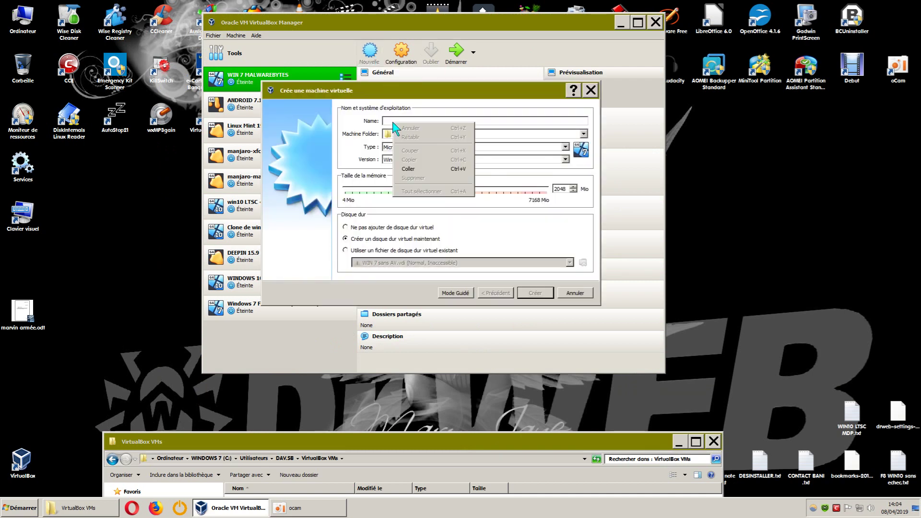
left_click(407, 169)
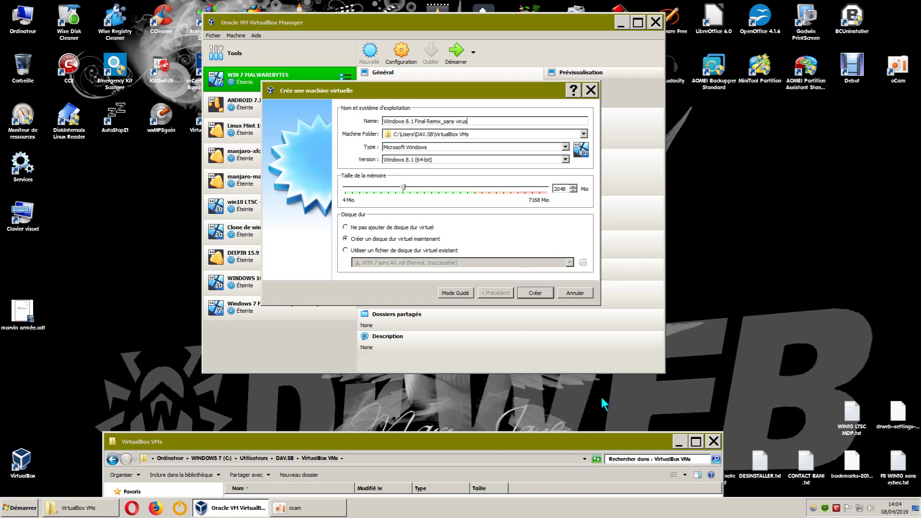
- Set the new machine's memory to 2500 MiB and try to create it with a new virtual hard disk
mouse_move(616, 436)
left_mouse_down()
mouse_move(646, 376)
mouse_move(608, 447)
left_mouse_up()
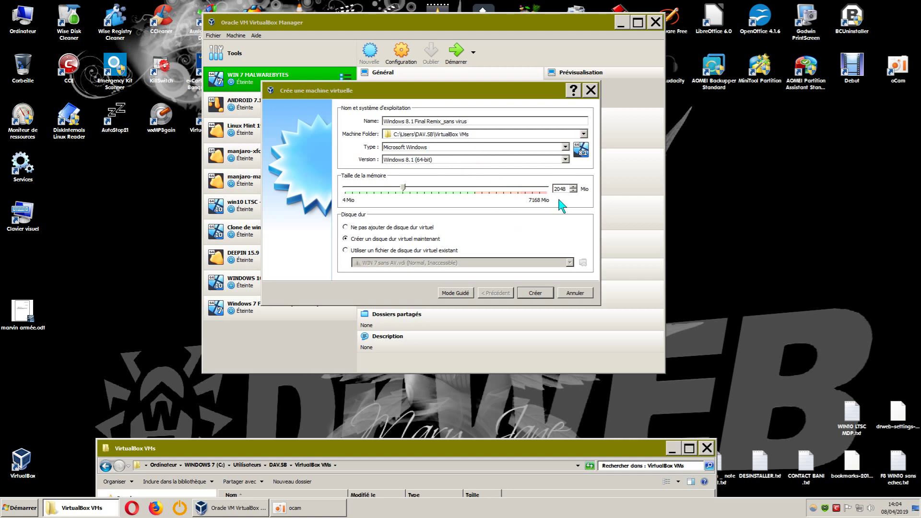
left_click_drag(566, 190, 558, 192)
type("2500")
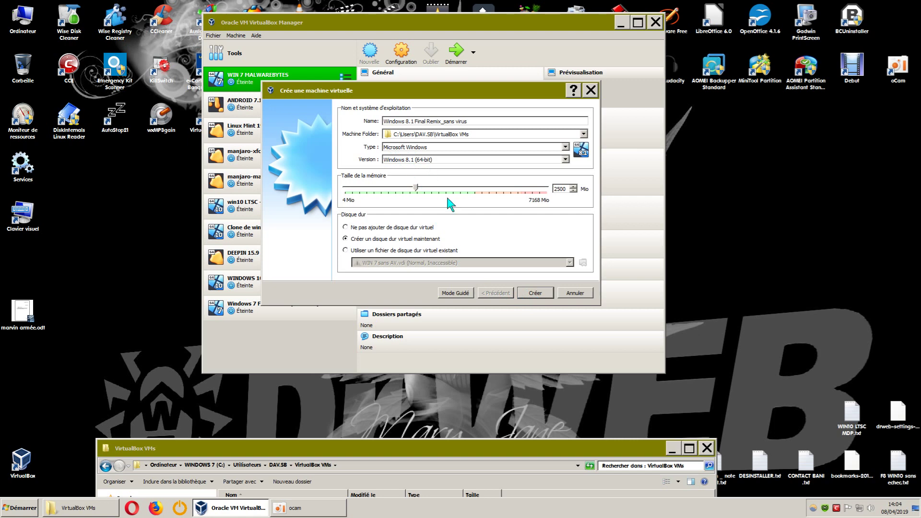
left_click(535, 294)
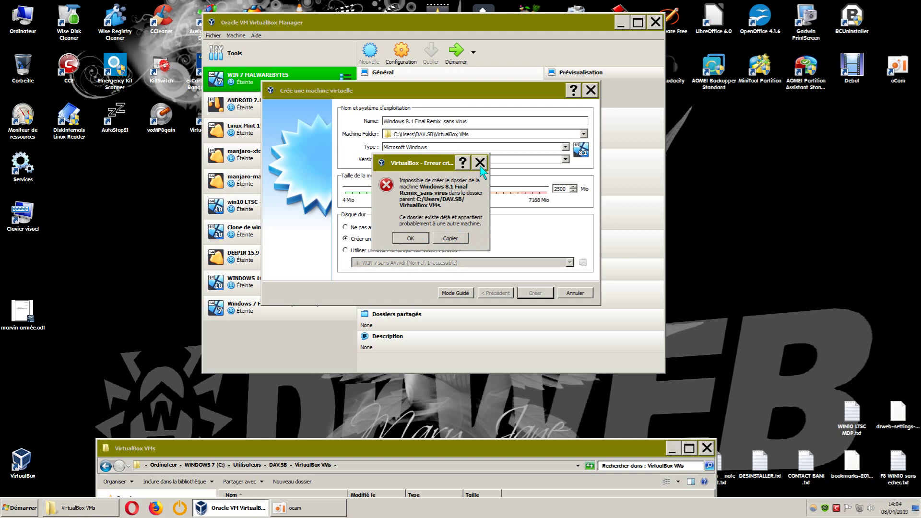
- Dismiss the folder creation error and delete the leftover Windows 8.1 Final Remix_sans virus folder from VirtualBox VMs
left_click_drag(436, 167, 596, 186)
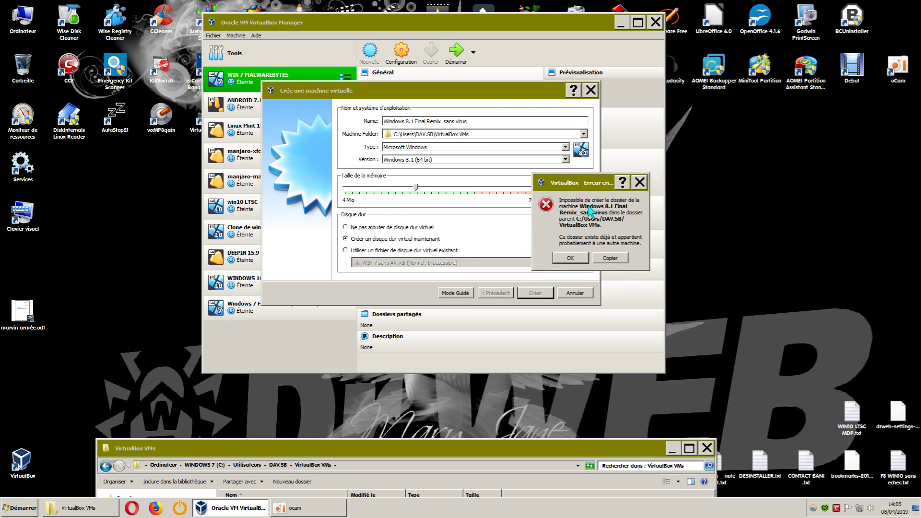
left_click(640, 182)
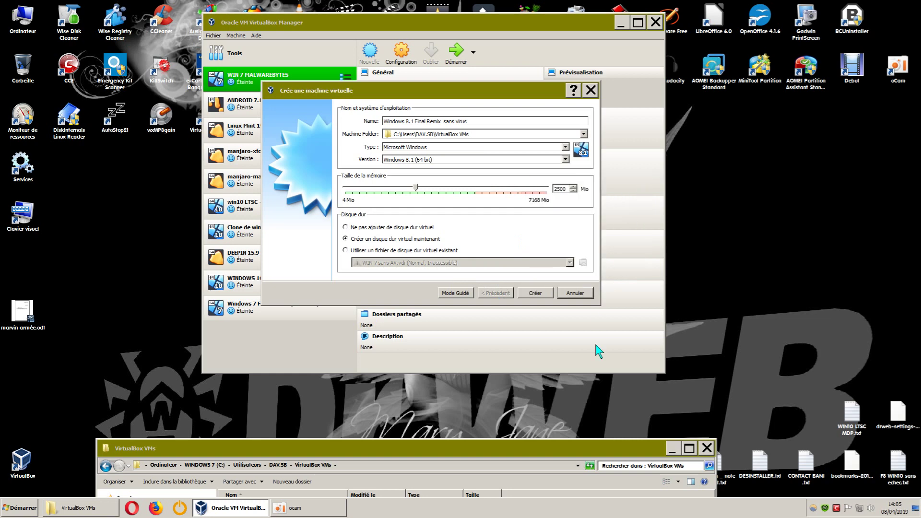
left_click_drag(589, 436, 619, 37)
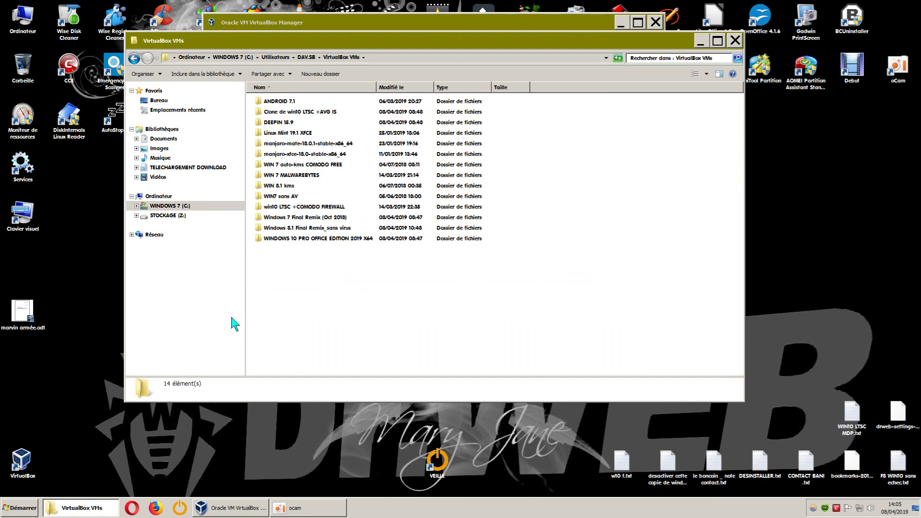
right_click(296, 230)
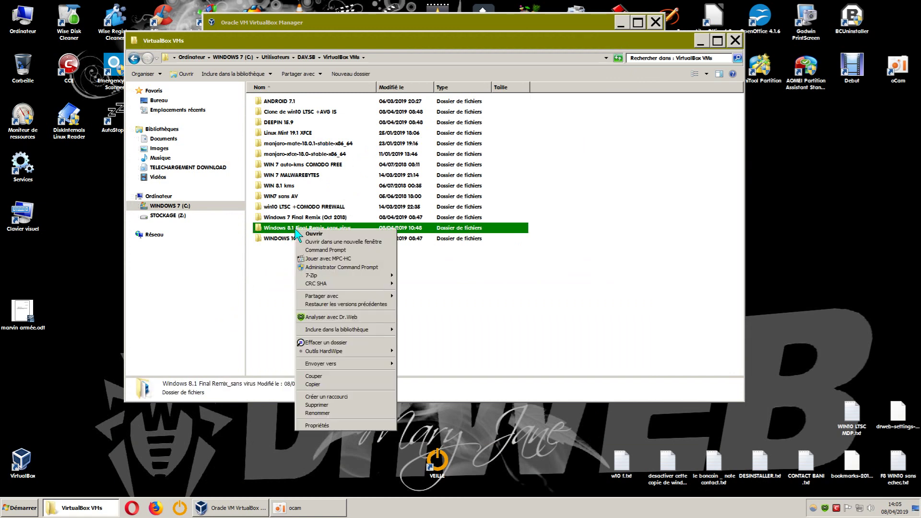
left_click(327, 404)
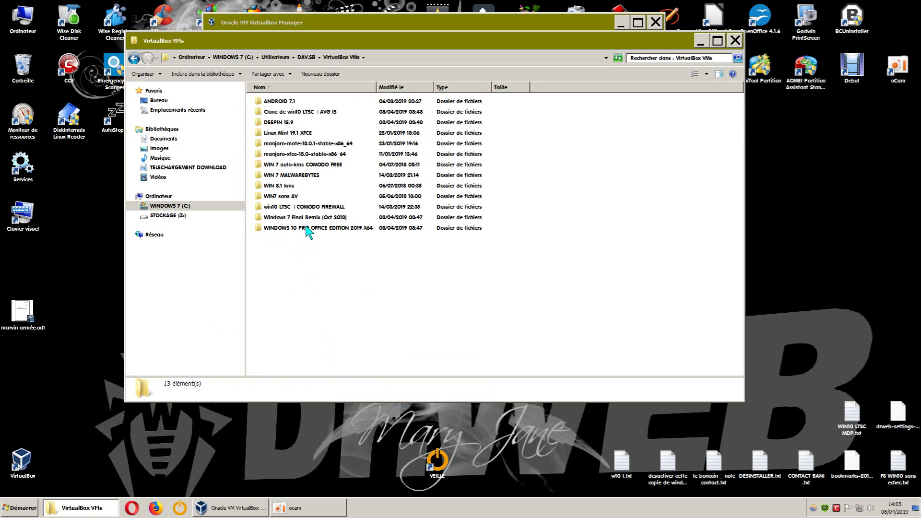
- Empty the Recycle Bin, and close both its window and the VirtualBox VMs folder window
mouse_move(313, 229)
double_click(27, 62)
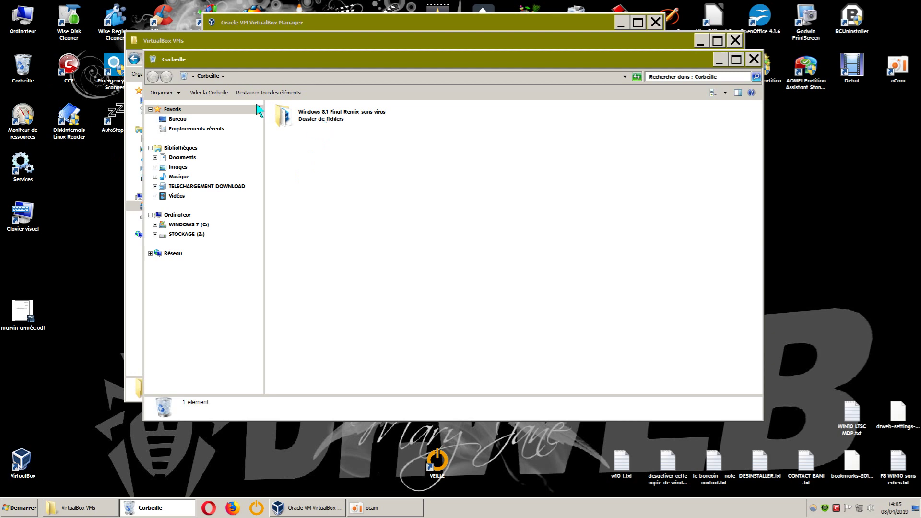
left_click(218, 93)
left_click(499, 294)
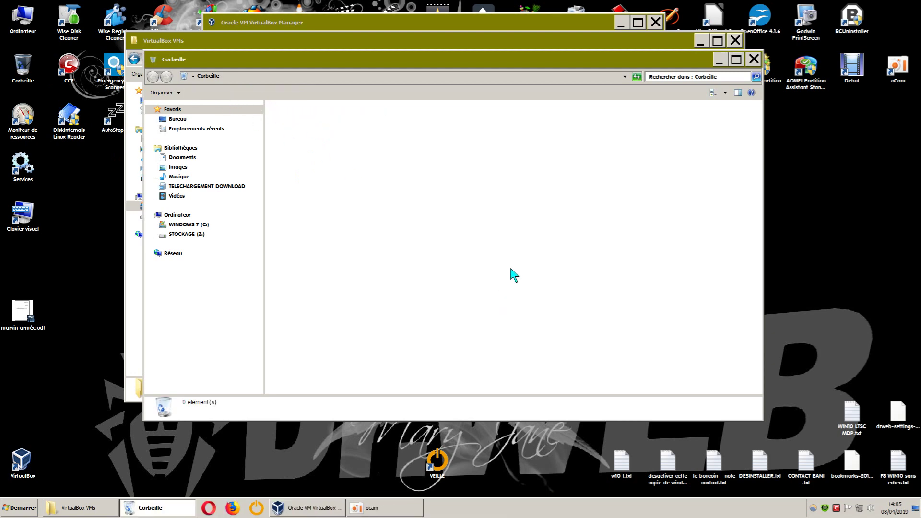
left_click(754, 59)
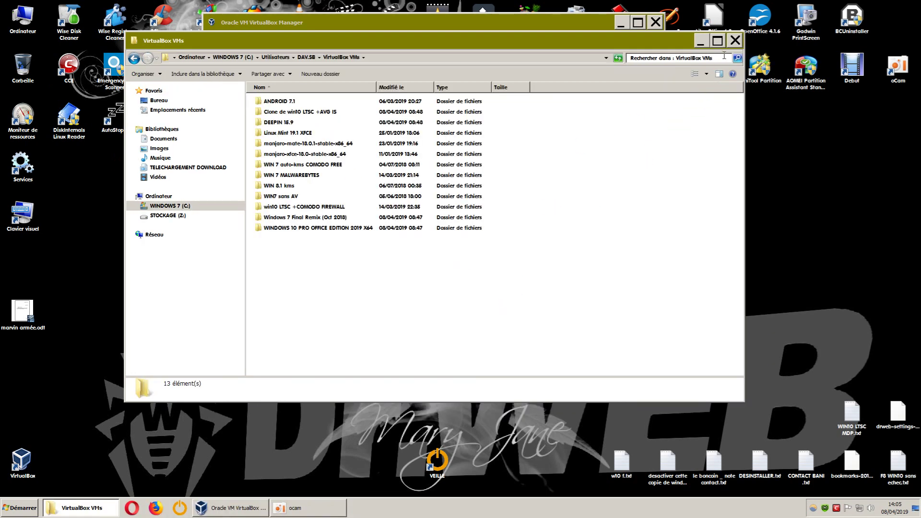
left_click(735, 41)
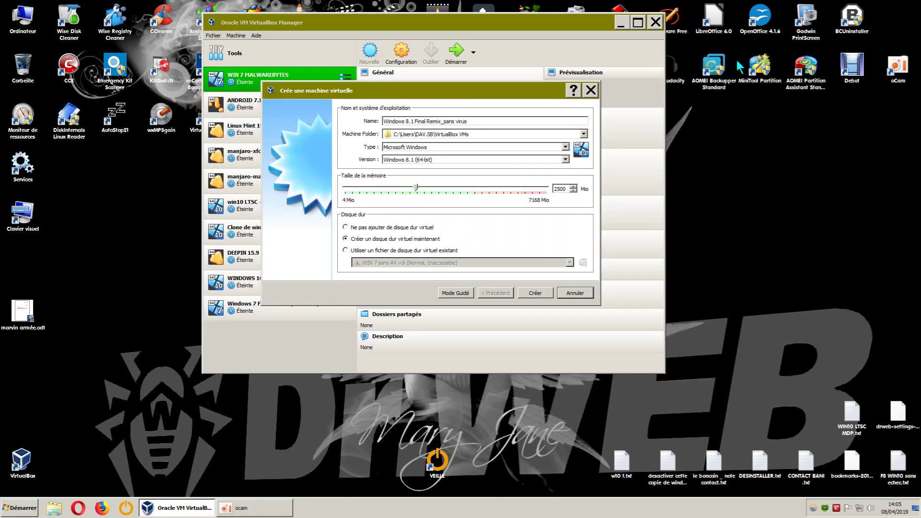
- Retry creating the machine with a new virtual hard disk and move the disk creation dialog clear of the machine settings
left_click(535, 293)
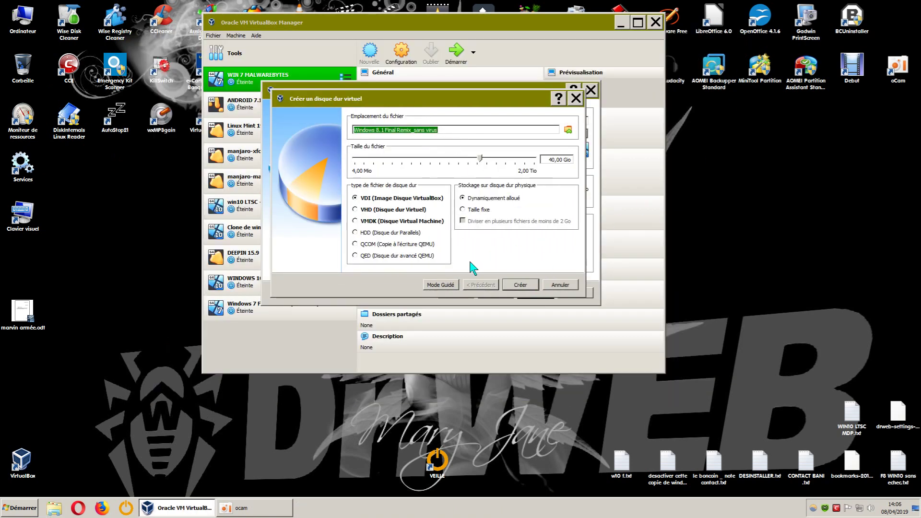
left_click_drag(474, 109, 667, 216)
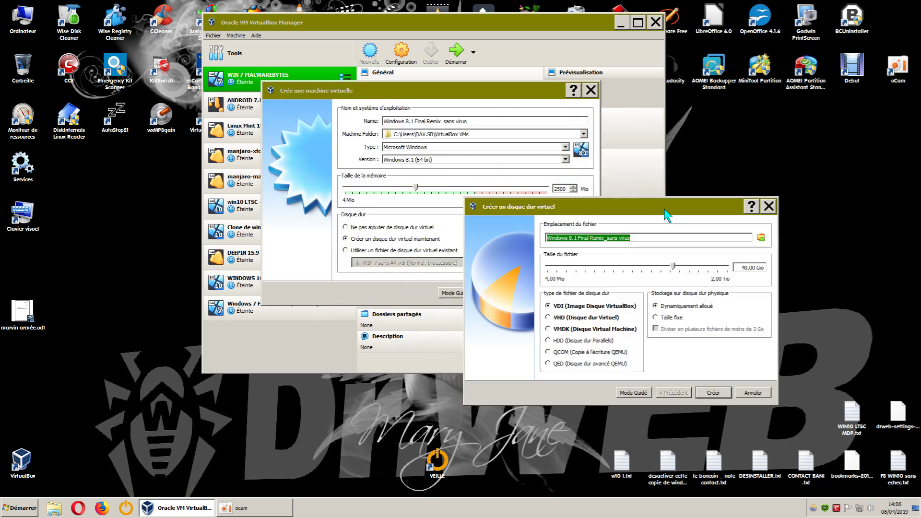